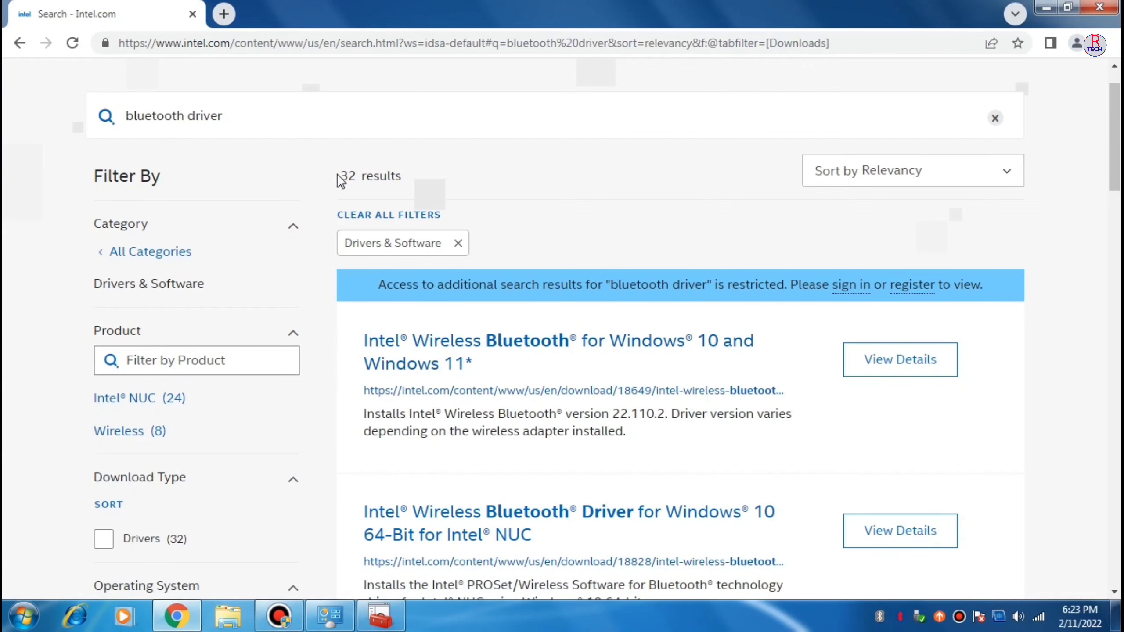
# Step: Filter the Bluetooth driver search results by the Windows 7, 32-bit operating system
pyautogui.moveTo(338, 175); pyautogui.dragTo(410, 193)
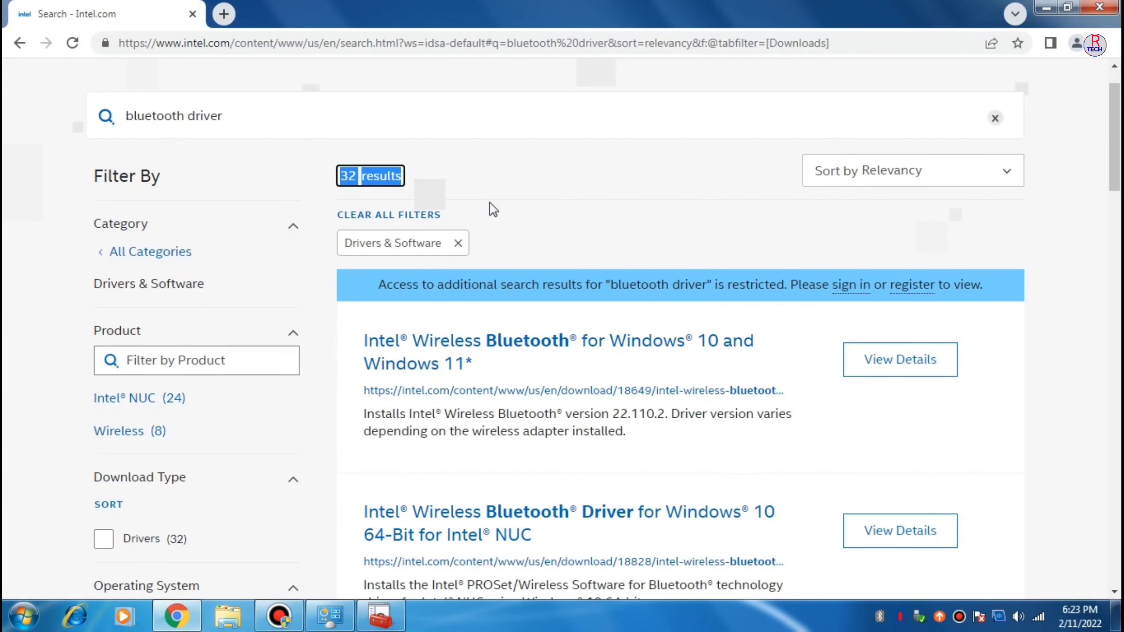
pyautogui.scroll(-7, 493, 210)
pyautogui.scroll(3, 288, 230)
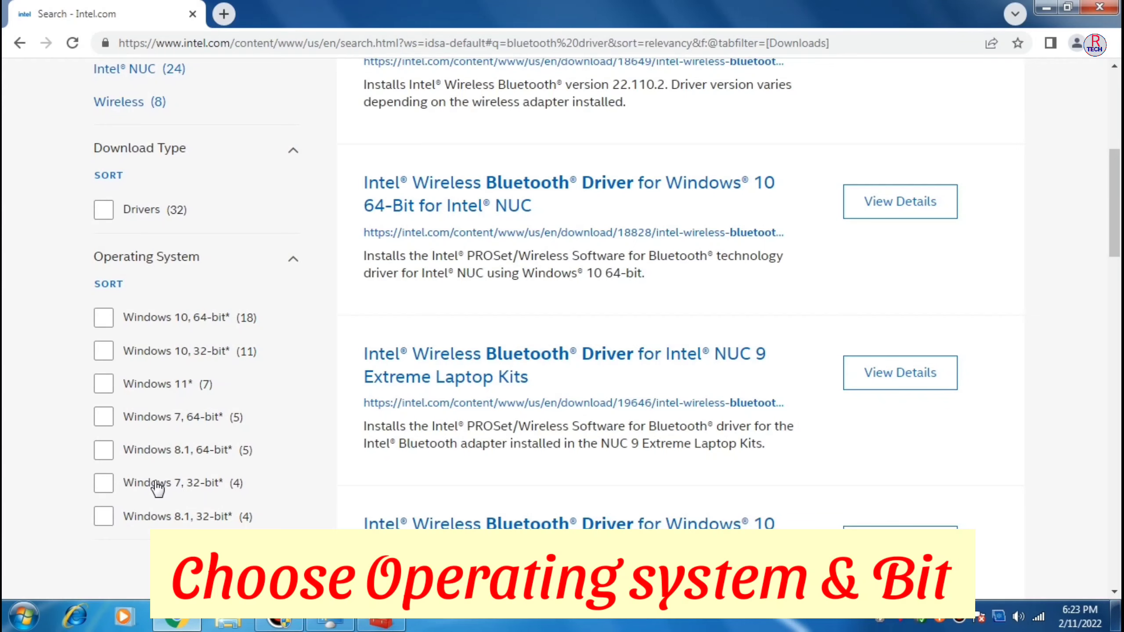
pyautogui.click(119, 483)
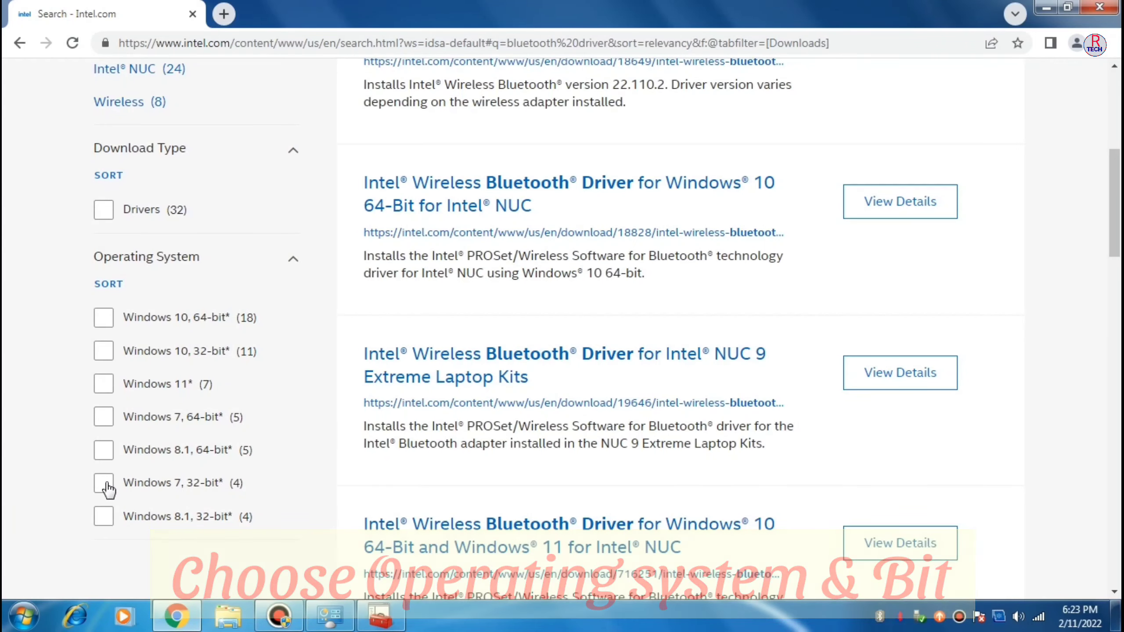
# Step: Open the result for the Intel Wireless Bluetooth Driver for Windows 7 for Intel NUC
pyautogui.scroll(-5, 653, 241)
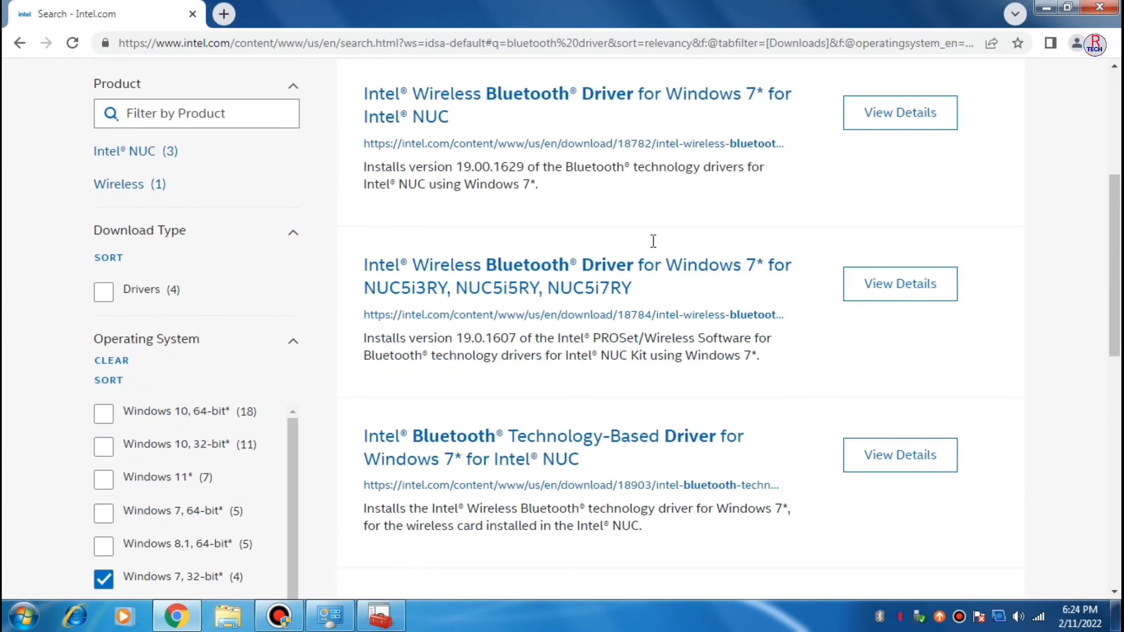
pyautogui.scroll(3, 614, 468)
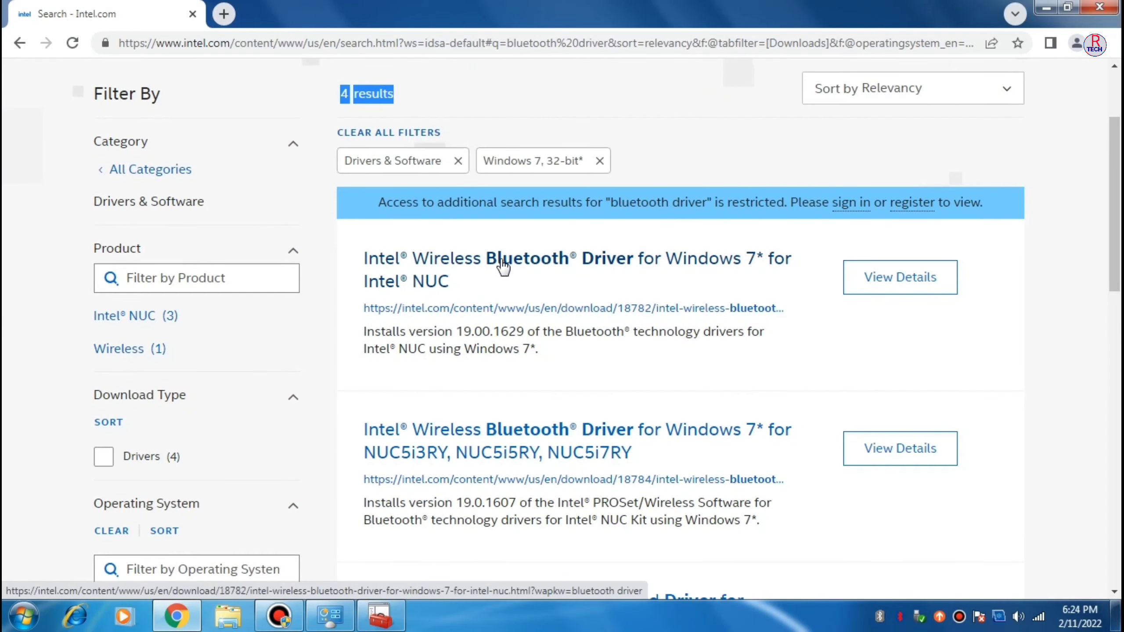
pyautogui.click(520, 263)
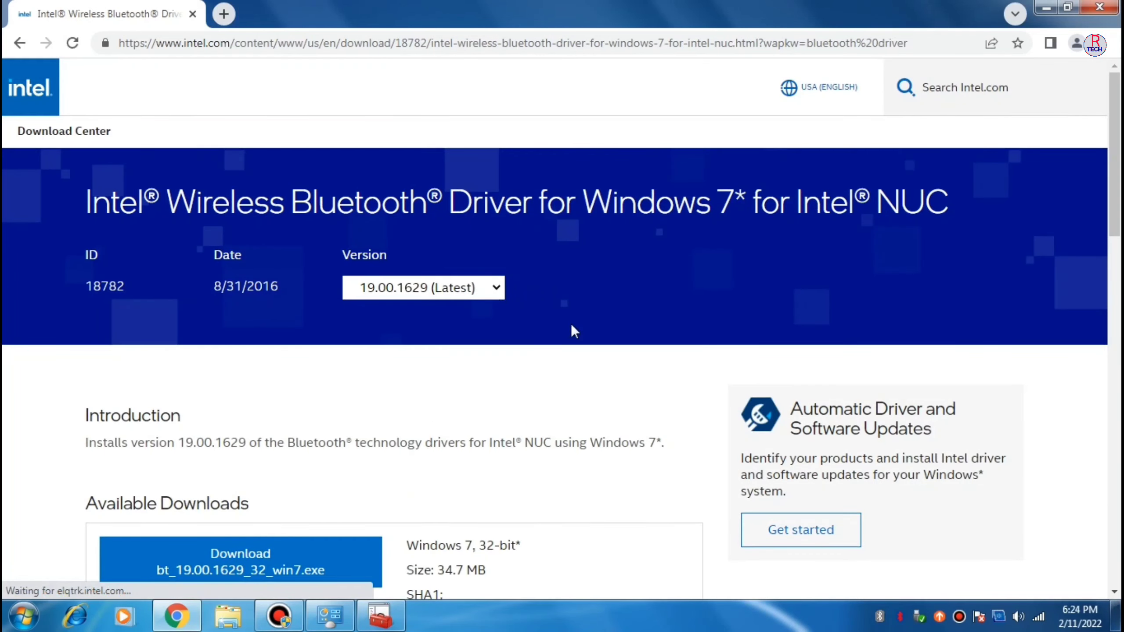
# Step: Download the 32-bit driver bt_19.00.1629_32_win7.exe, accepting the license agreement and closing its dialog
pyautogui.scroll(-5, 562, 332)
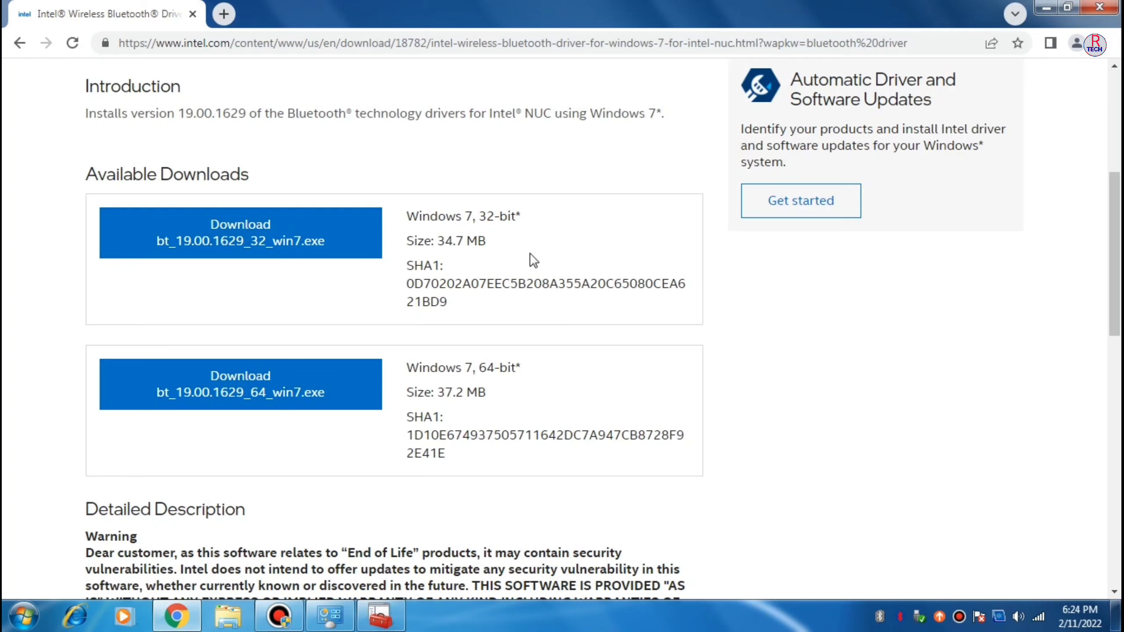
pyautogui.moveTo(526, 224); pyautogui.dragTo(491, 220)
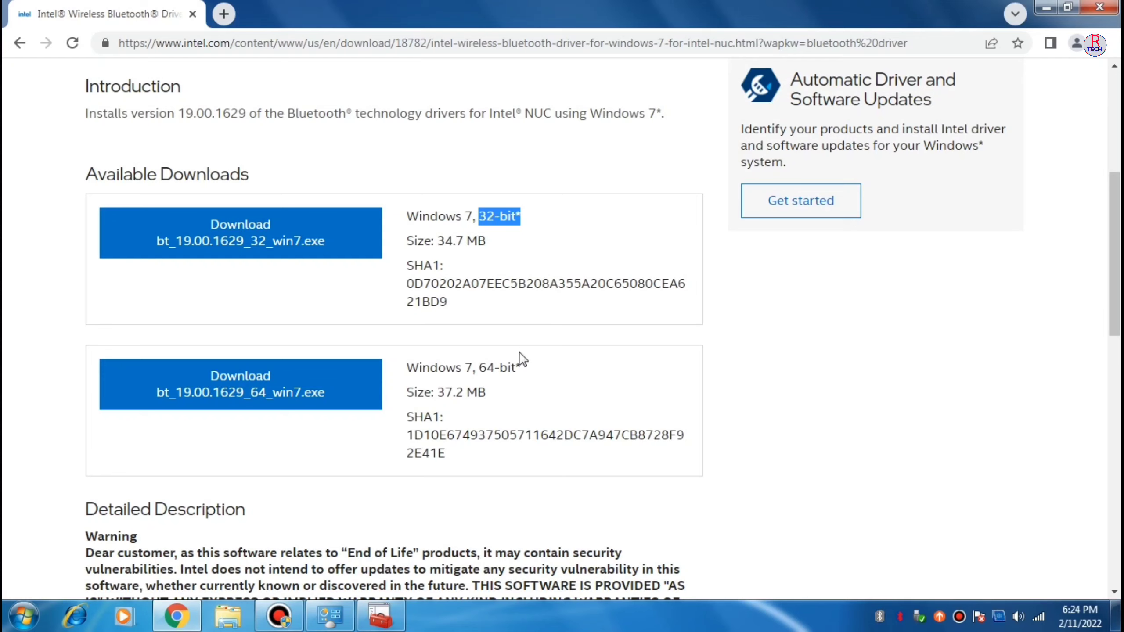
pyautogui.moveTo(521, 367); pyautogui.dragTo(473, 371)
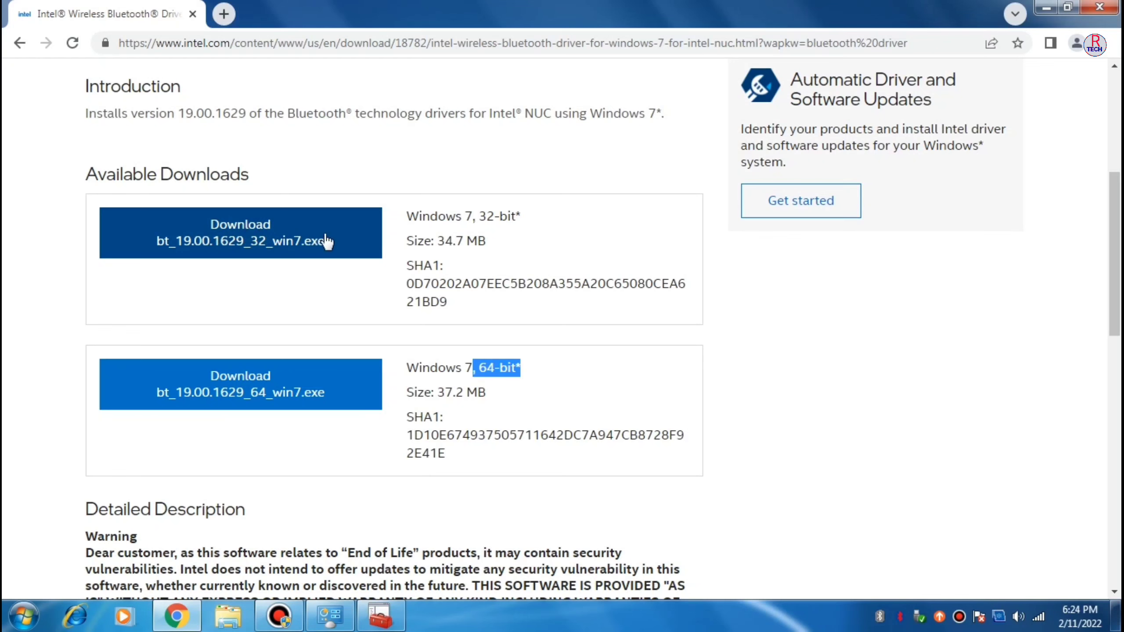
pyautogui.click(249, 235)
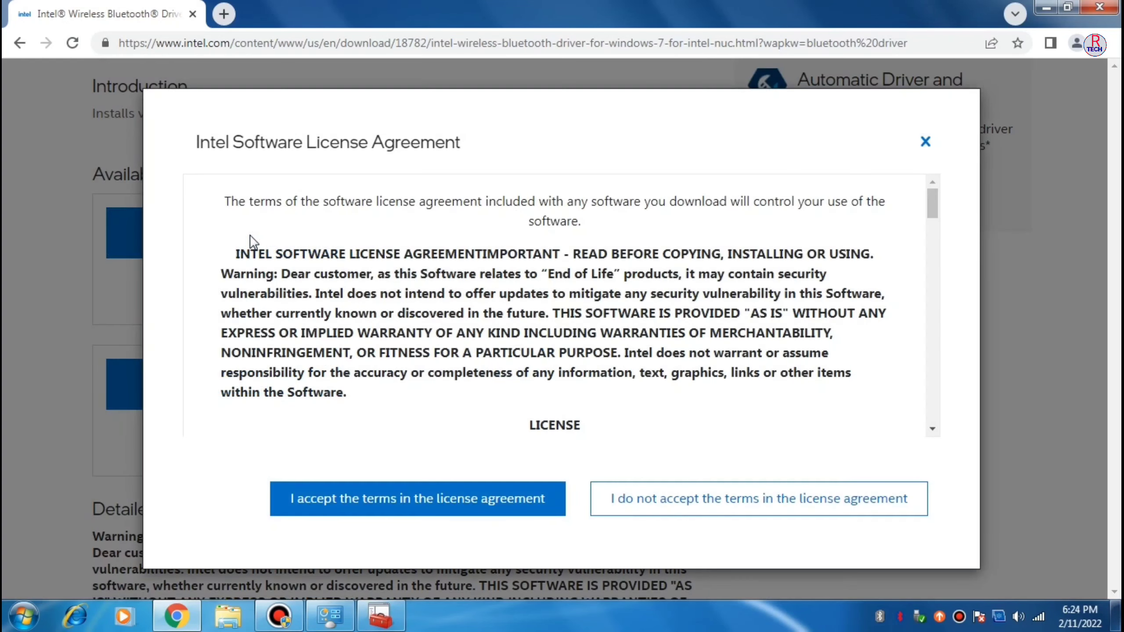
pyautogui.click(367, 496)
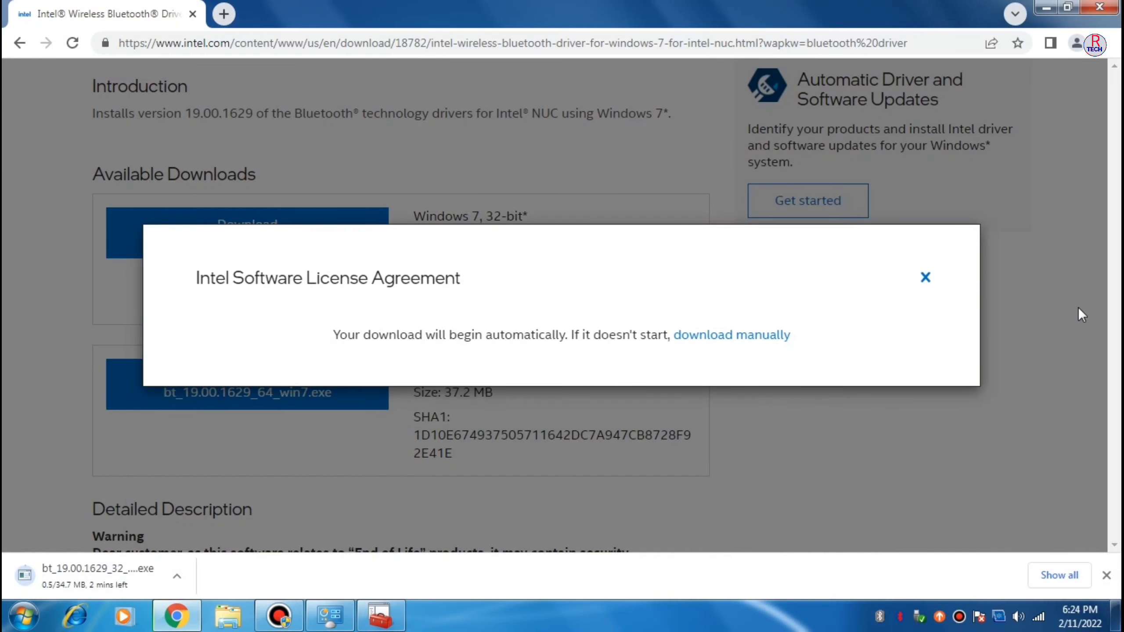
pyautogui.click(925, 278)
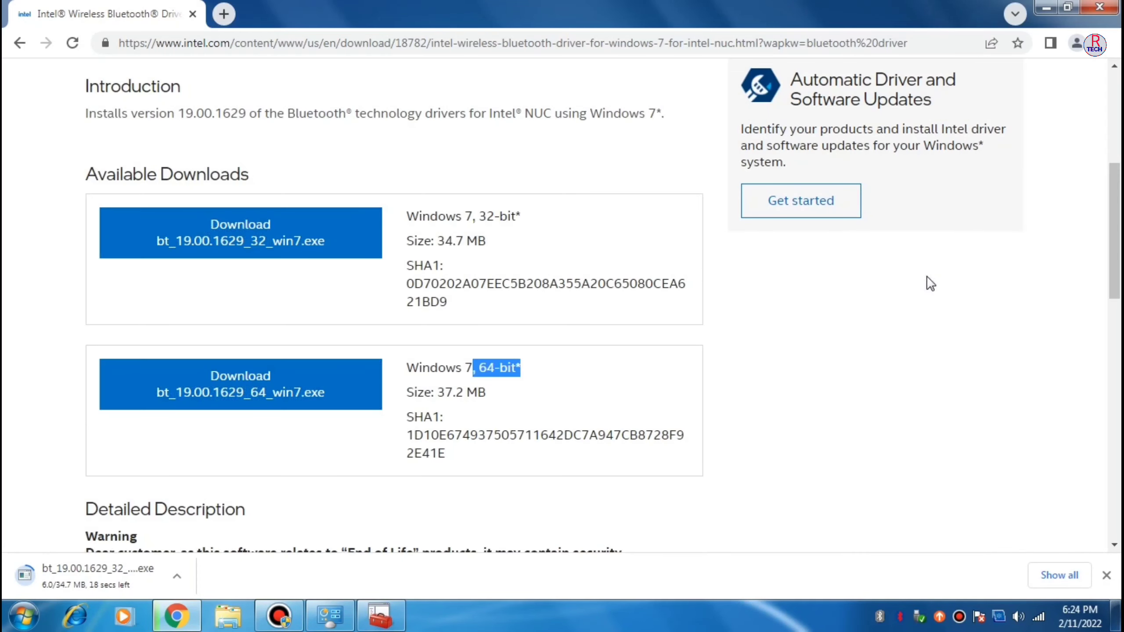
# Step: Show the newly downloaded bt_19.00.1629_32_win7 (4).exe in its folder and copy the file
pyautogui.click(1108, 52)
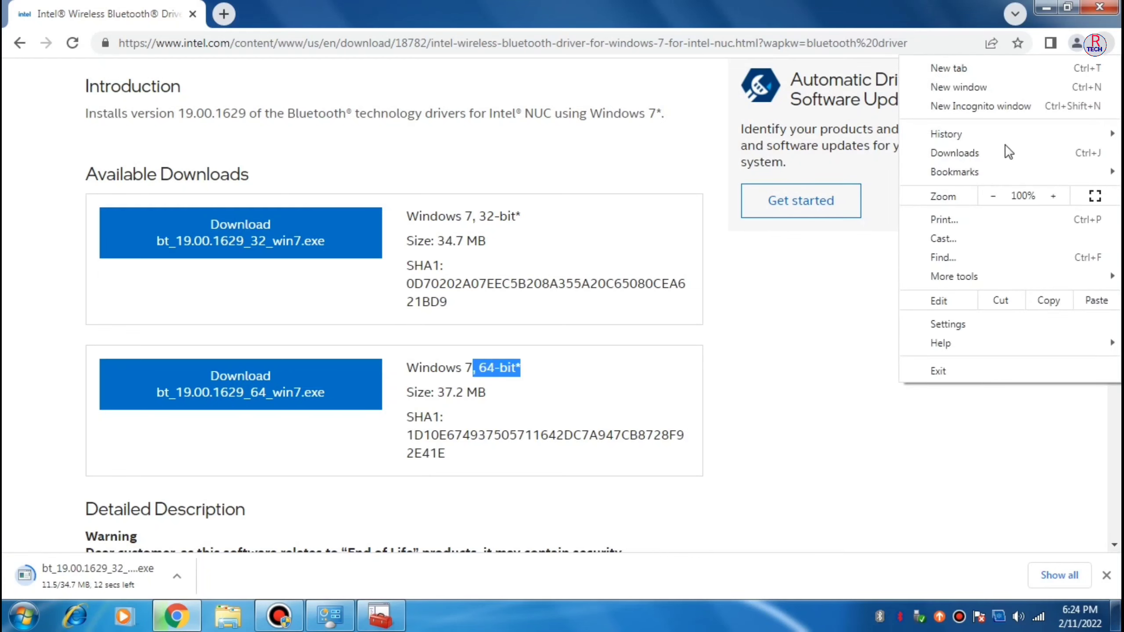
pyautogui.click(854, 265)
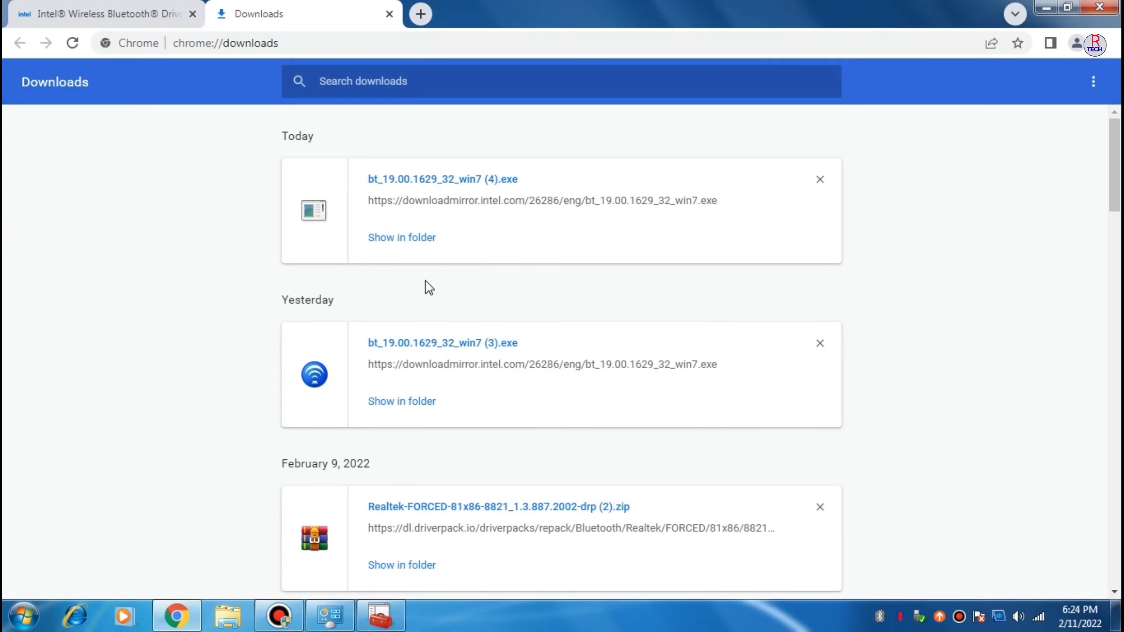
pyautogui.click(409, 238)
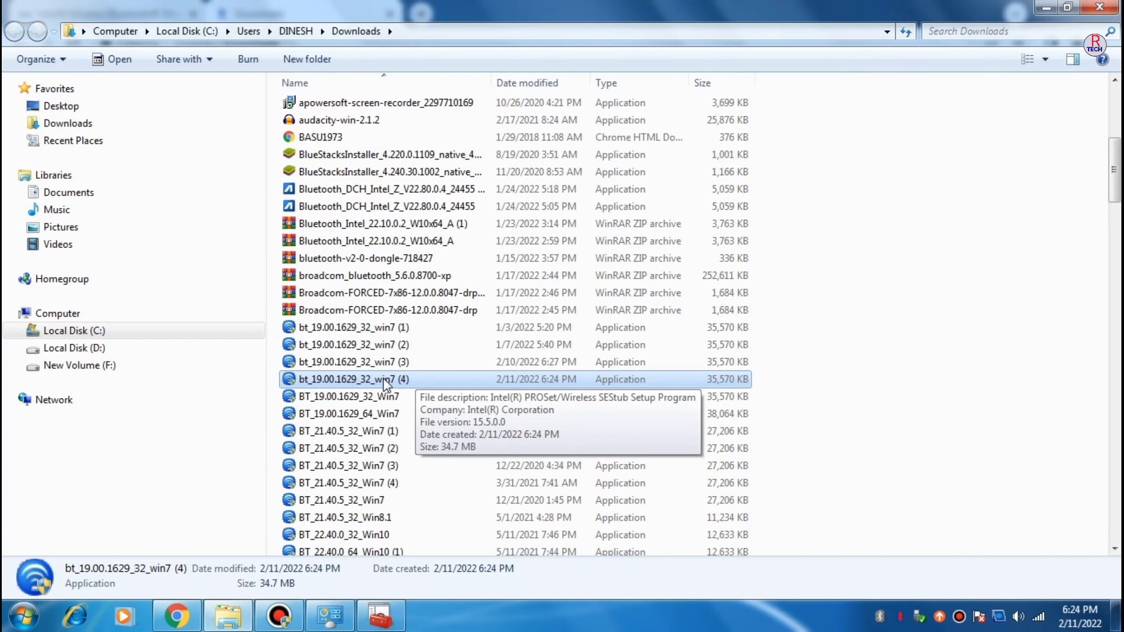
pyautogui.rightClick(384, 378)
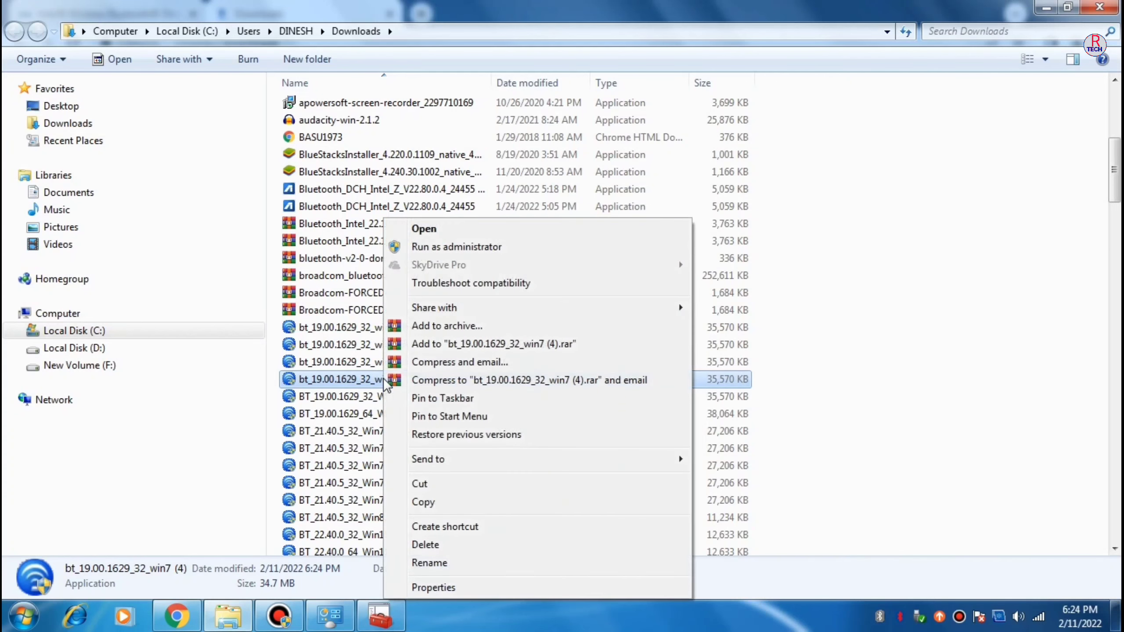
pyautogui.click(438, 504)
# Step: Minimize the open windows and create a new folder on the desktop
pyautogui.click(1047, 10)
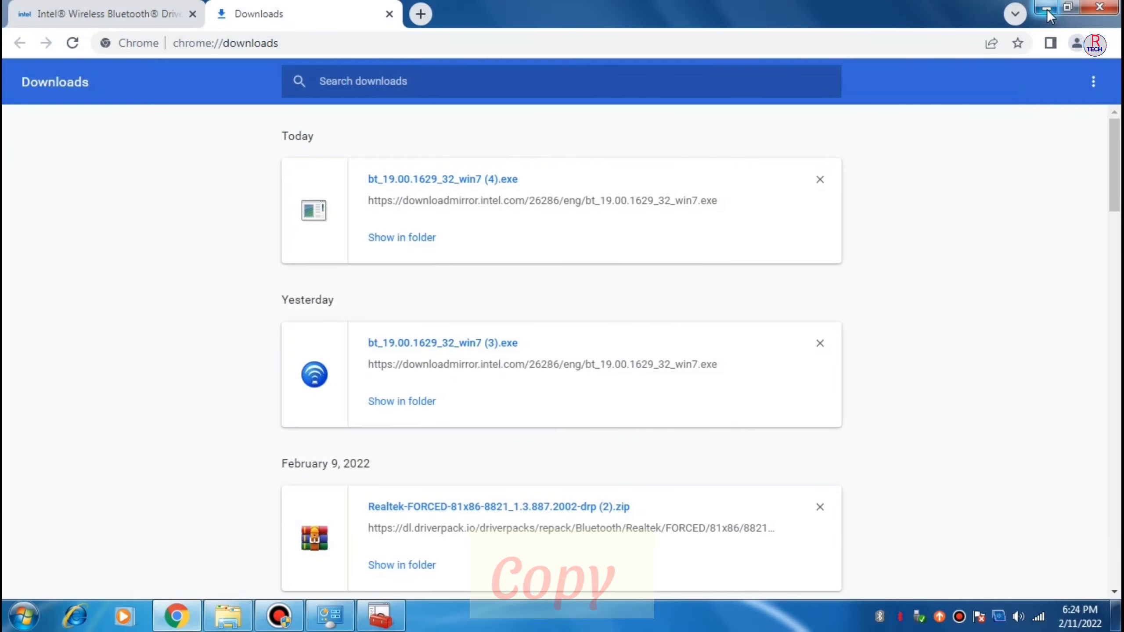
pyautogui.click(1047, 9)
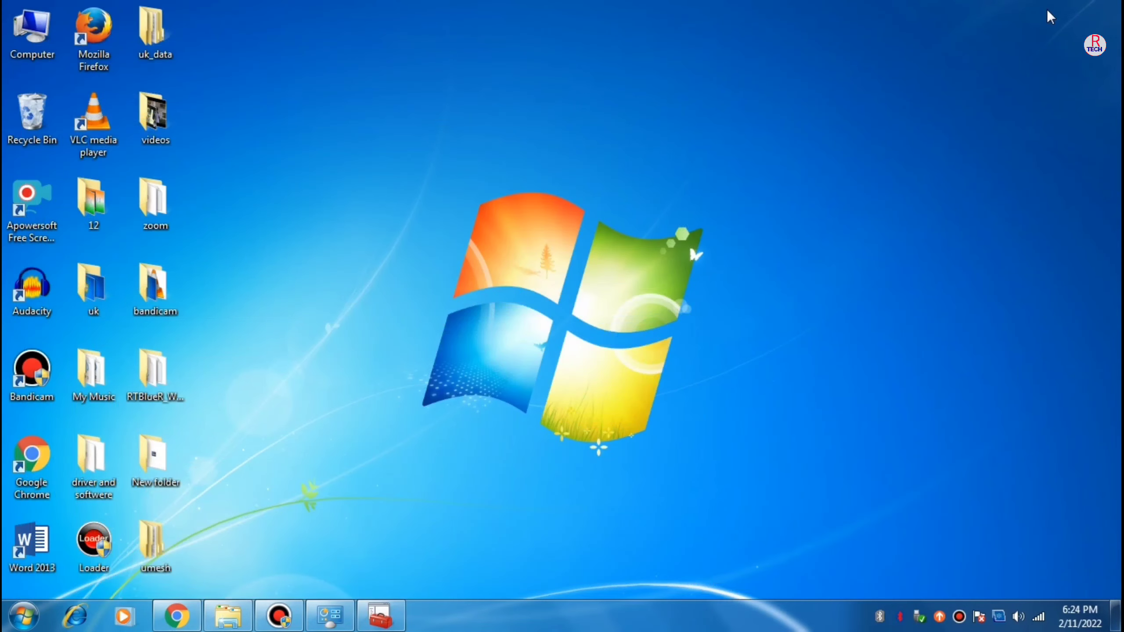
pyautogui.rightClick(324, 293)
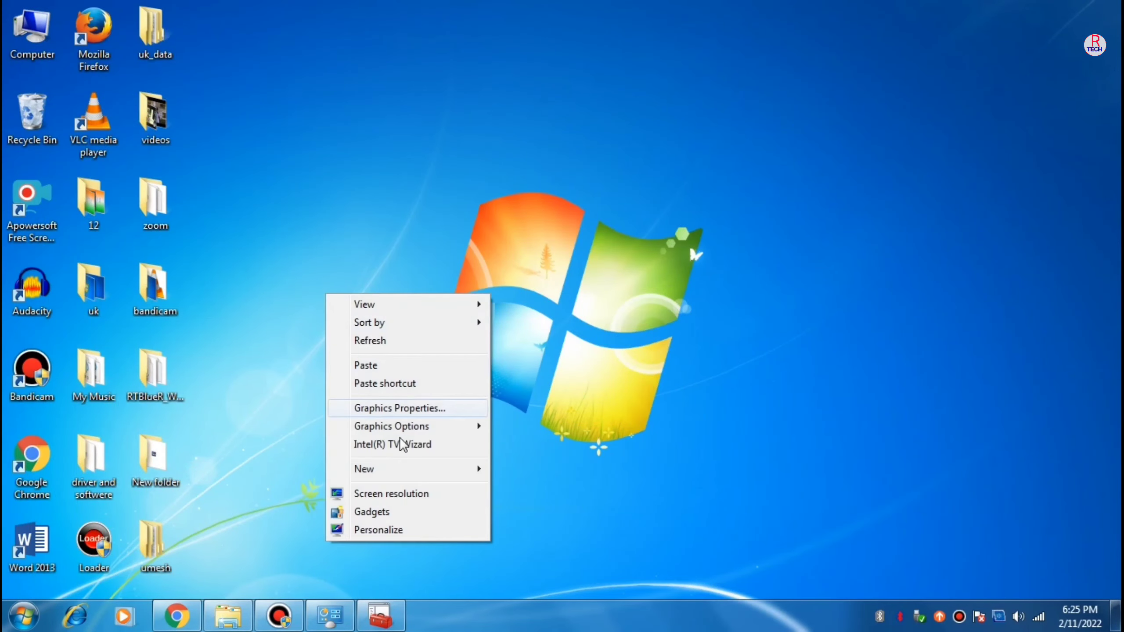
pyautogui.moveTo(389, 468)
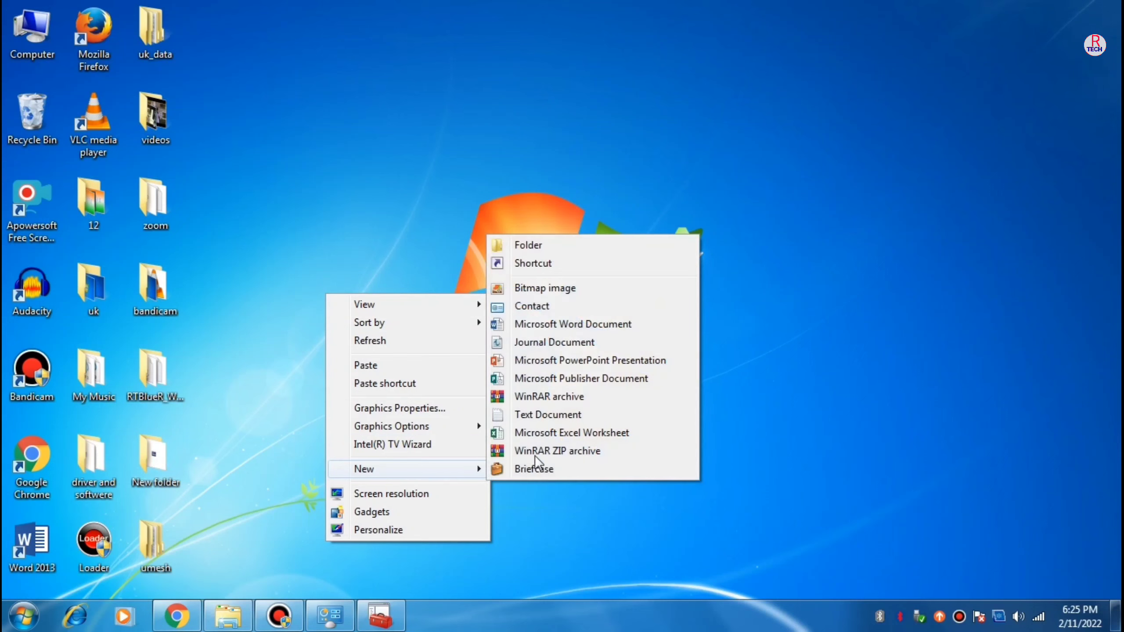
pyautogui.click(545, 245)
pyautogui.click(333, 289)
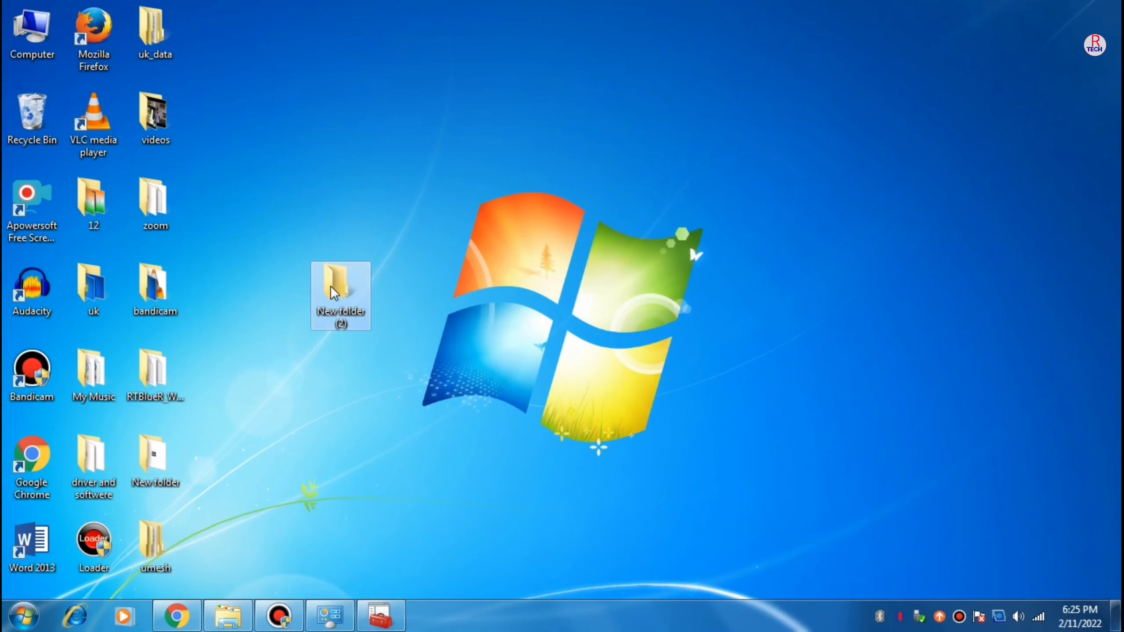
# Step: Rename the new desktop folder as riyansh
pyautogui.rightClick(342, 283)
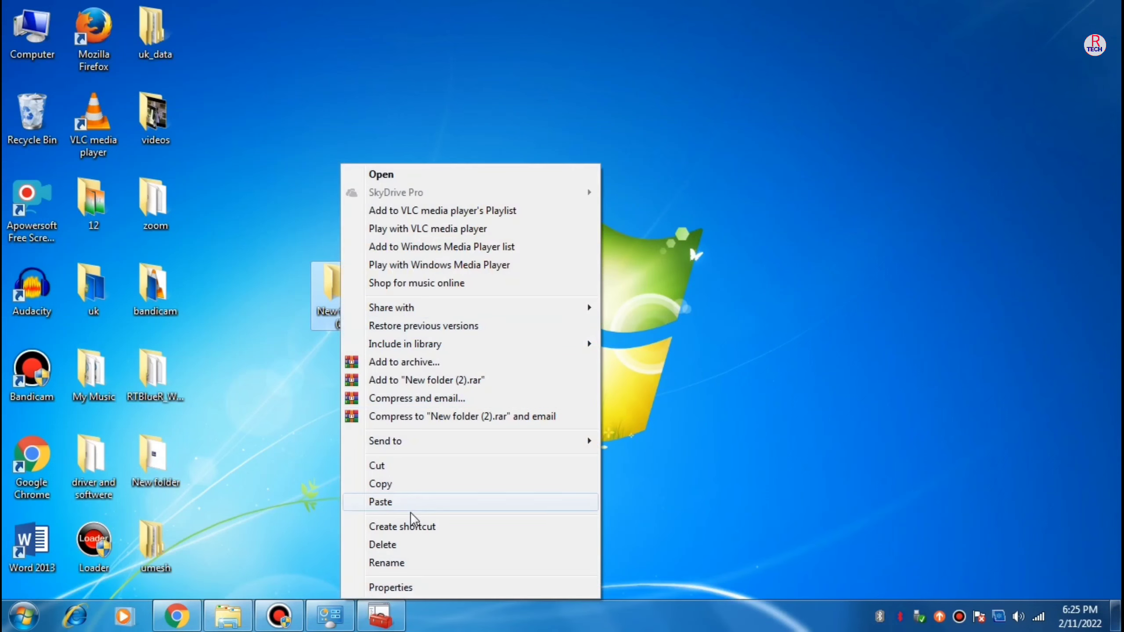
pyautogui.click(403, 562)
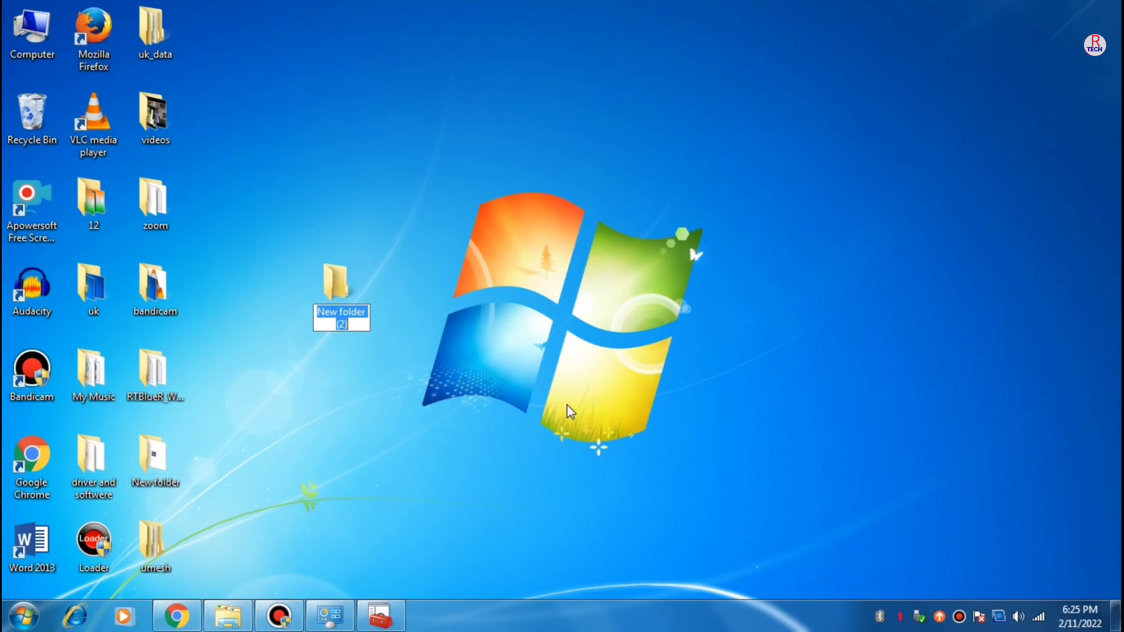
pyautogui.write('um,e')
pyautogui.press('BackSpace')
pyautogui.press('BackSpace')
pyautogui.press('BackSpace')
pyautogui.press('BackSpace')
pyautogui.write('riyansh')
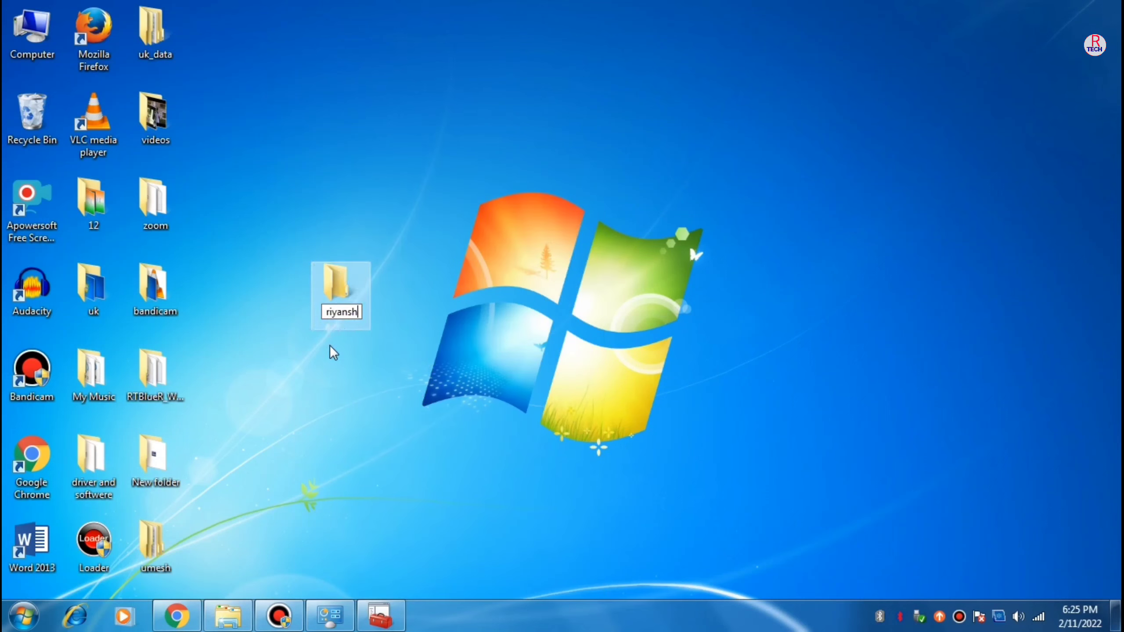
pyautogui.press('Return')
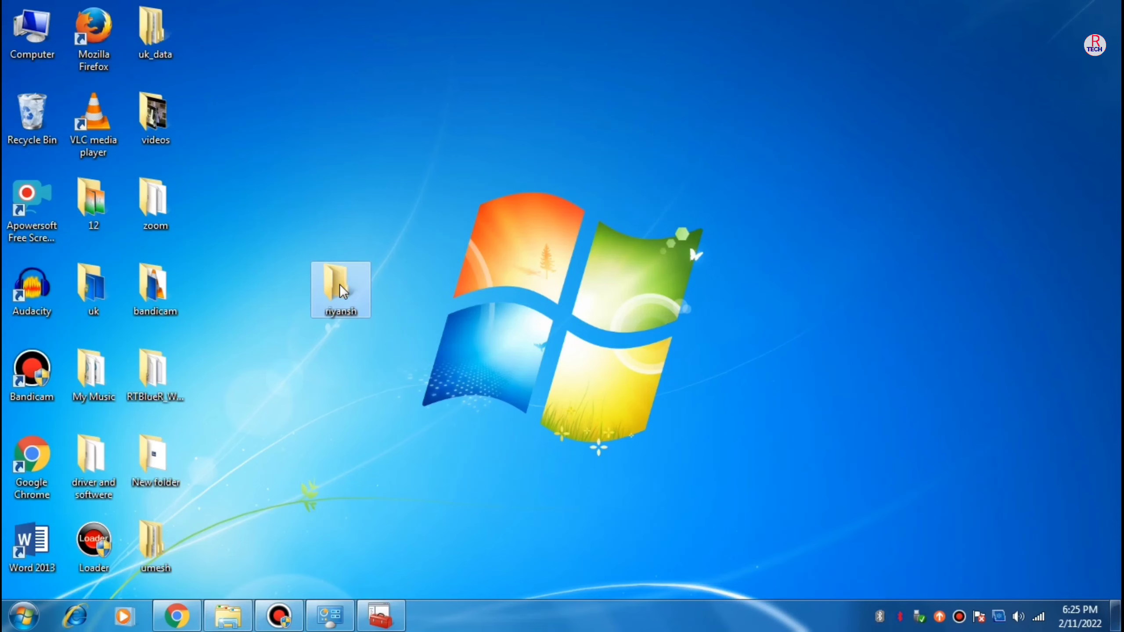
# Step: Paste the copied driver installer into the riyansh folder and close the folder window
pyautogui.doubleClick(339, 284)
pyautogui.rightClick(363, 221)
pyautogui.click(421, 333)
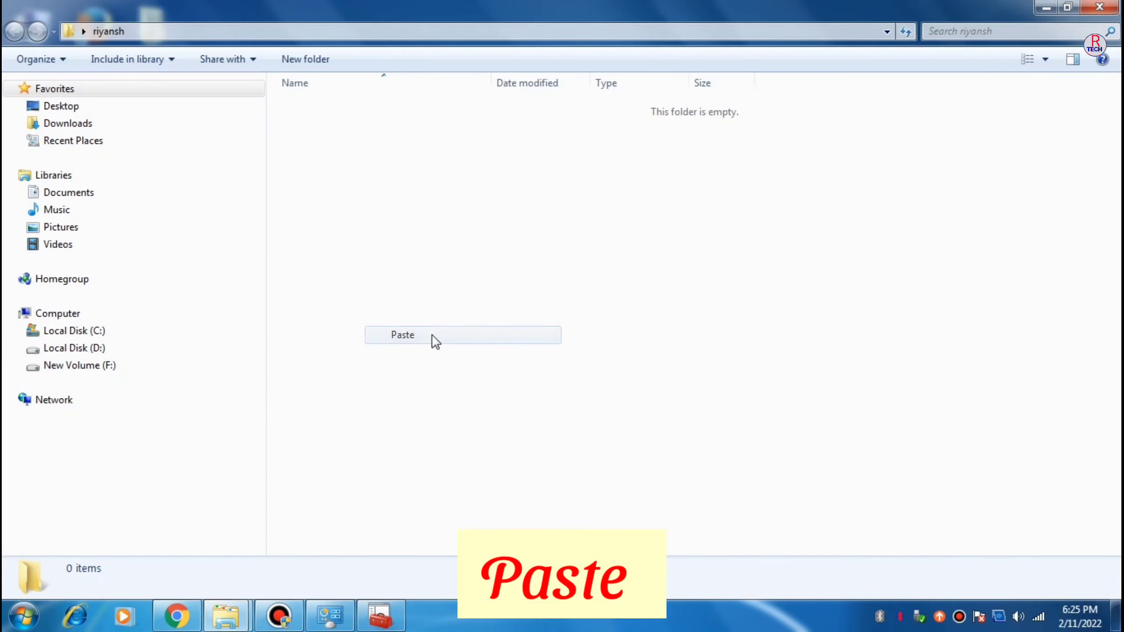
pyautogui.click(1101, 7)
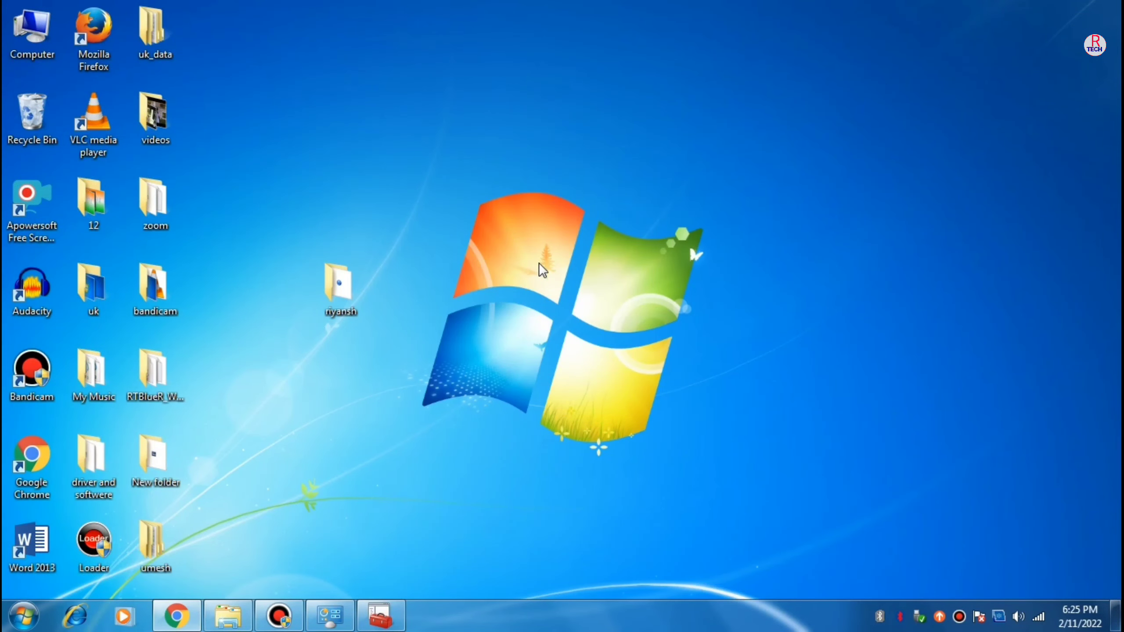
# Step: Open Computer Management, maximize its window and show Device Manager
pyautogui.click(27, 620)
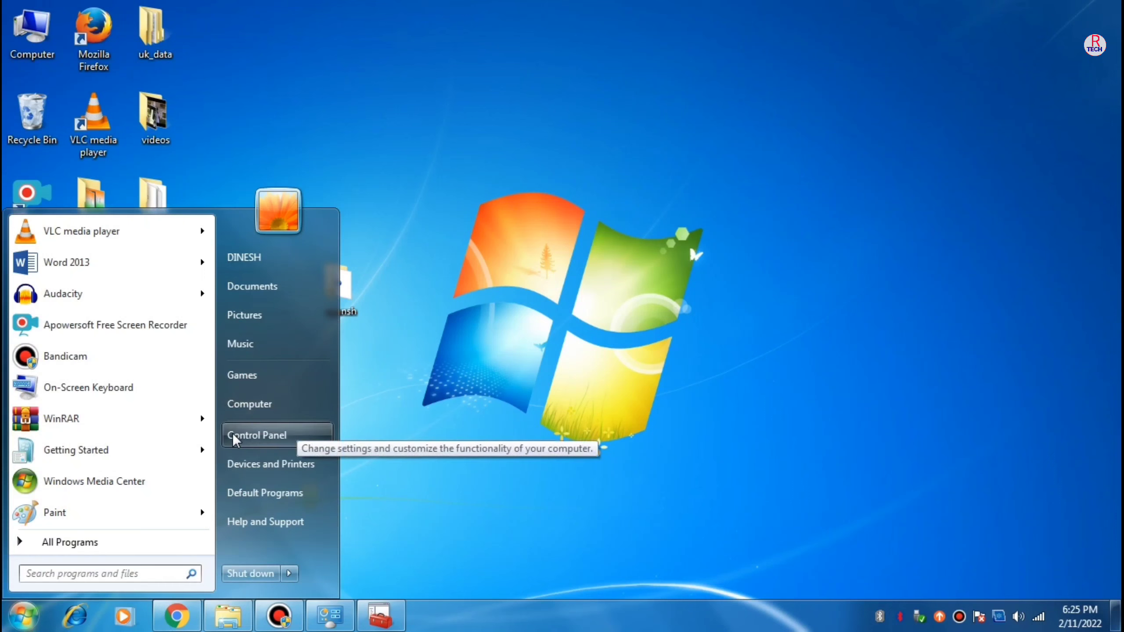
pyautogui.rightClick(270, 405)
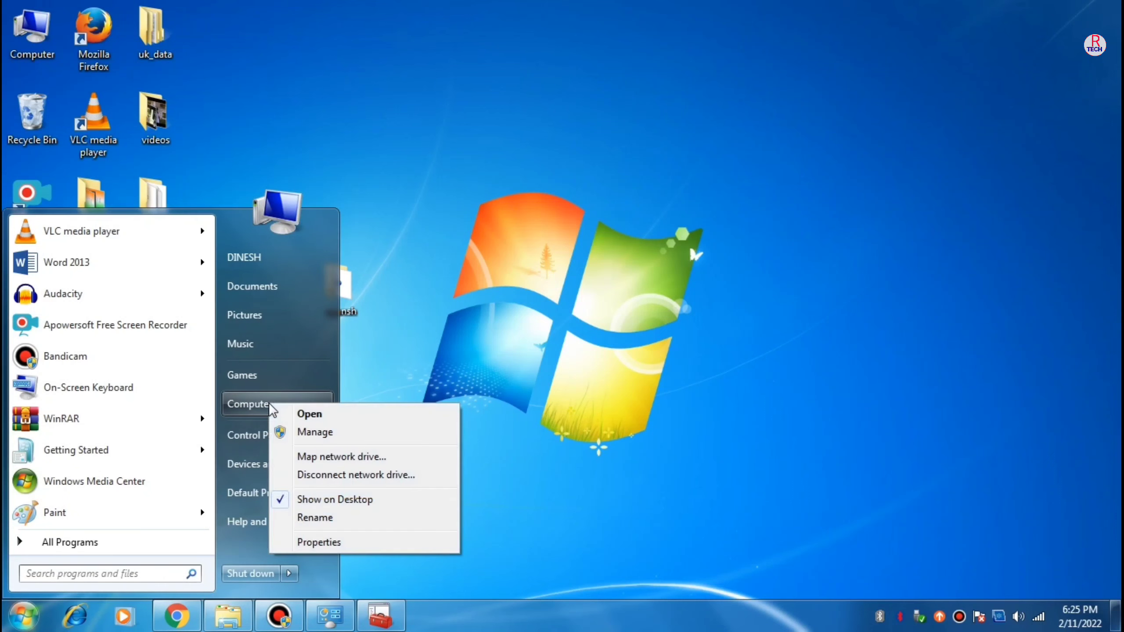
pyautogui.click(332, 433)
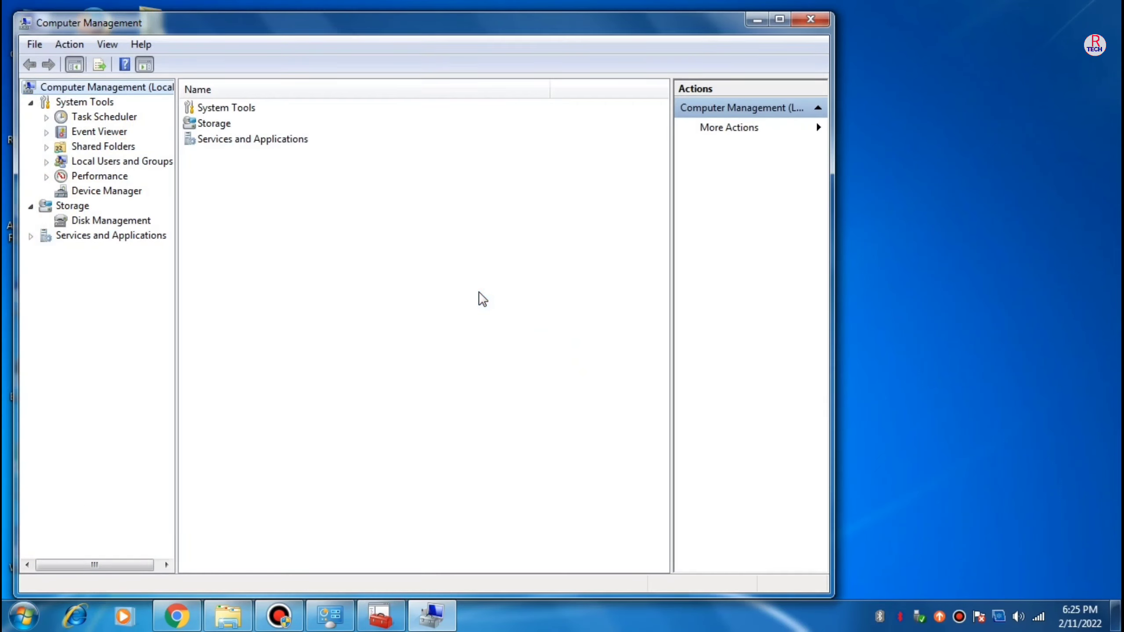
pyautogui.click(779, 20)
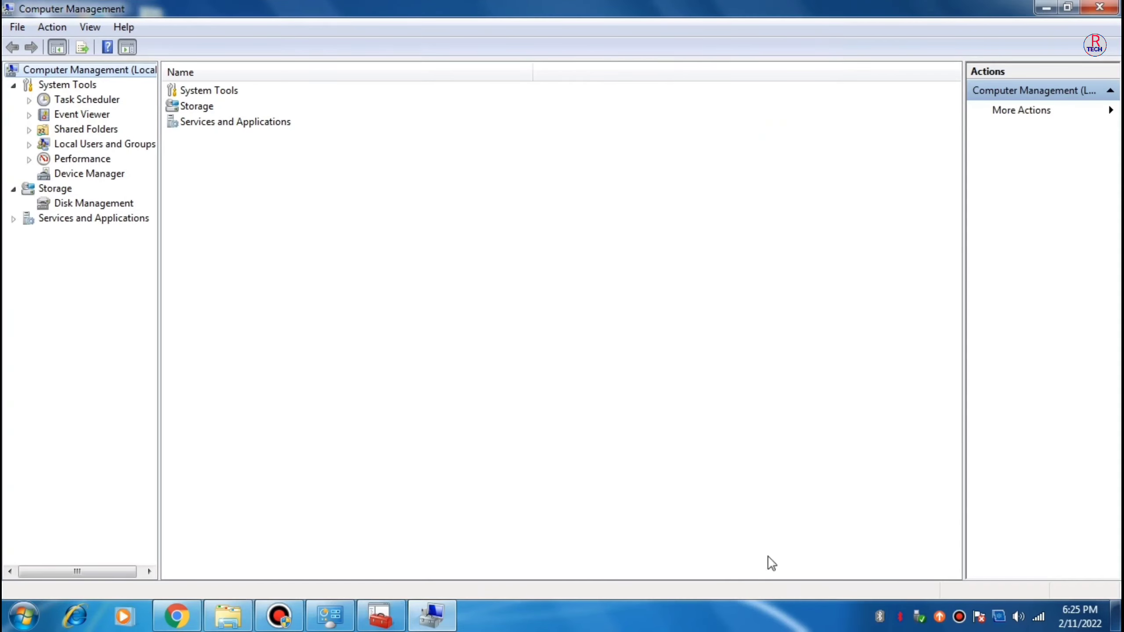
pyautogui.click(101, 177)
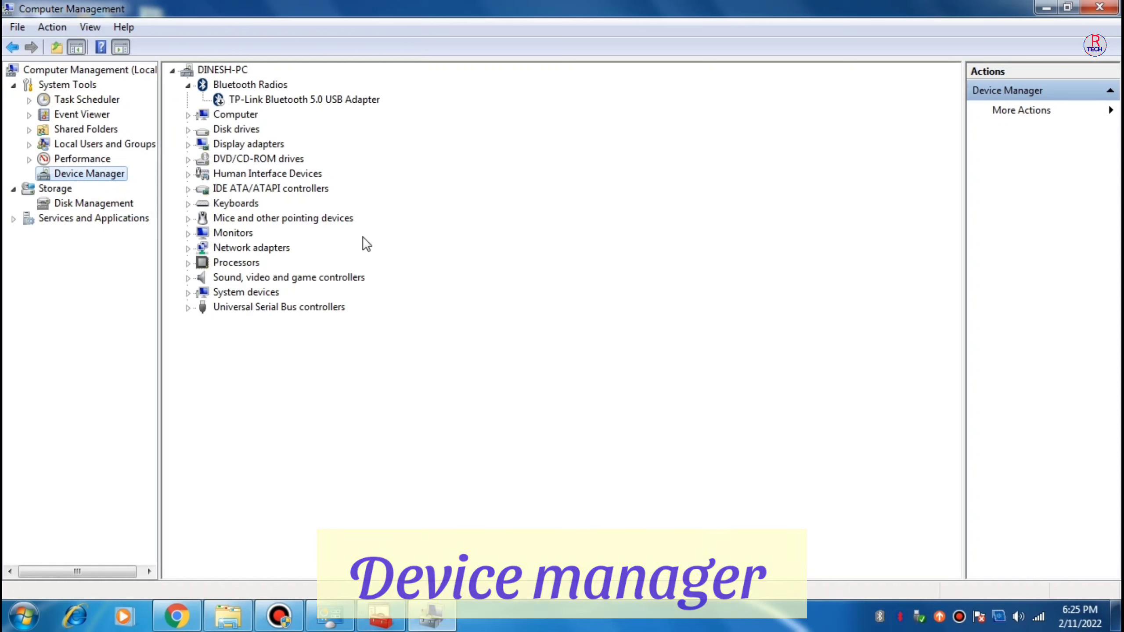
# Step: Start a driver update for the TP-Link Bluetooth 5.0 USB Adapter using driver software located manually on the computer
pyautogui.rightClick(269, 101)
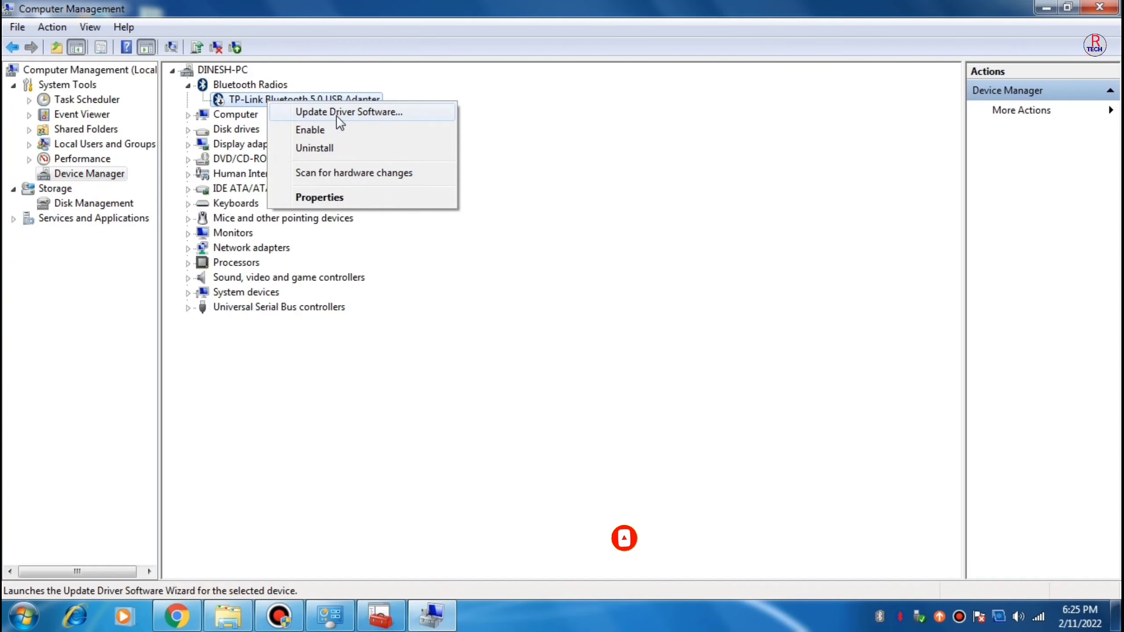
pyautogui.click(355, 112)
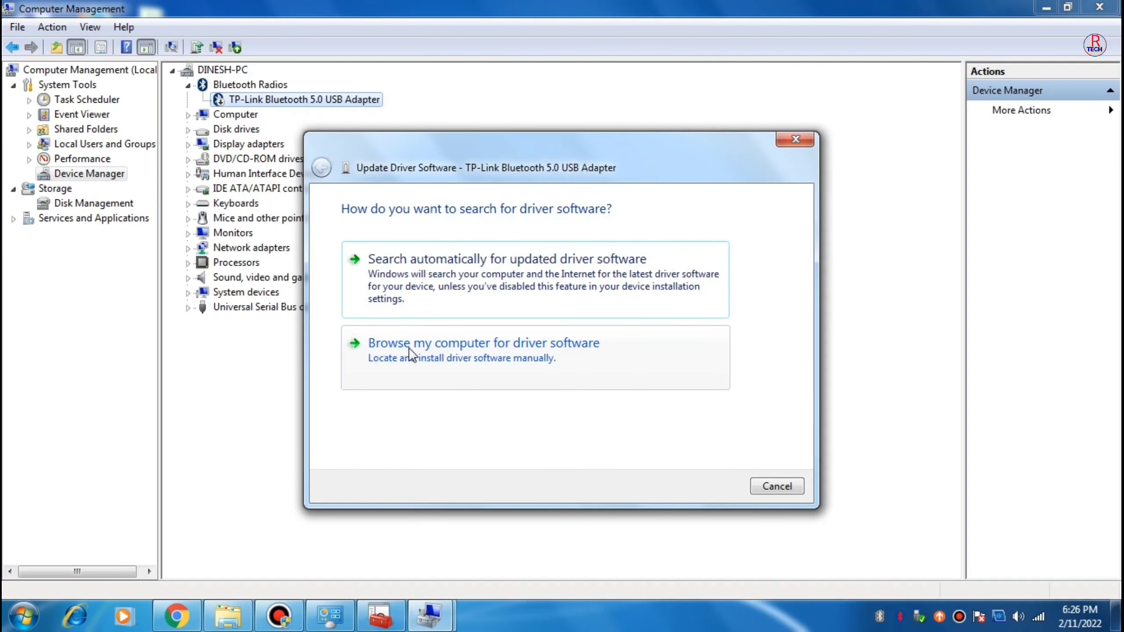
pyautogui.click(462, 350)
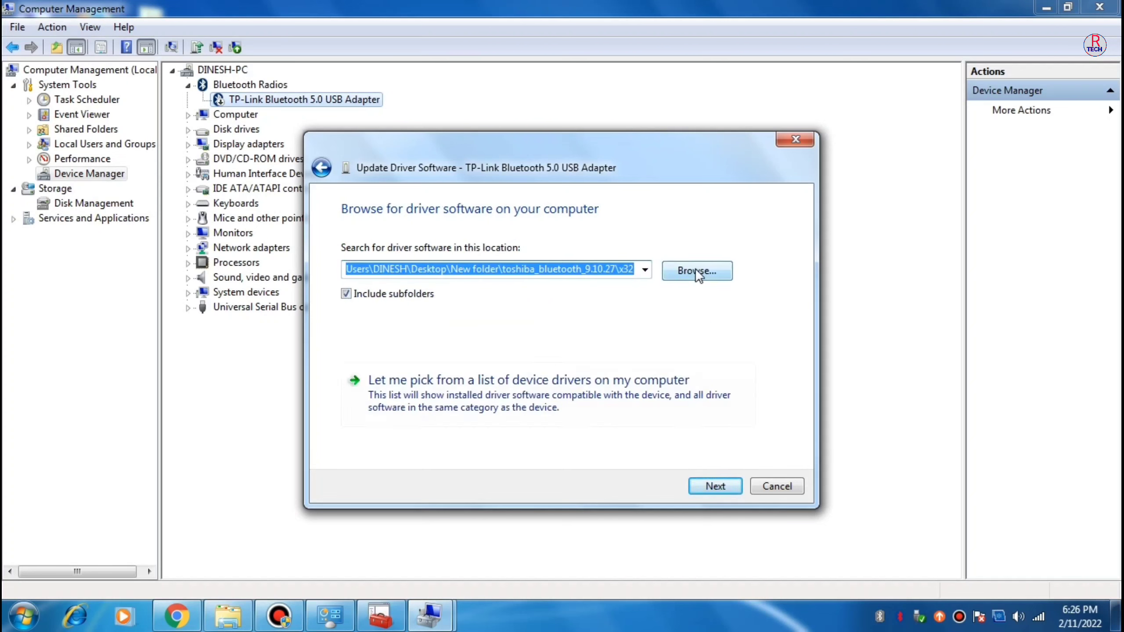
# Step: Set the driver search location to the riyansh folder on the desktop and run the driver update through to its end
pyautogui.click(697, 271)
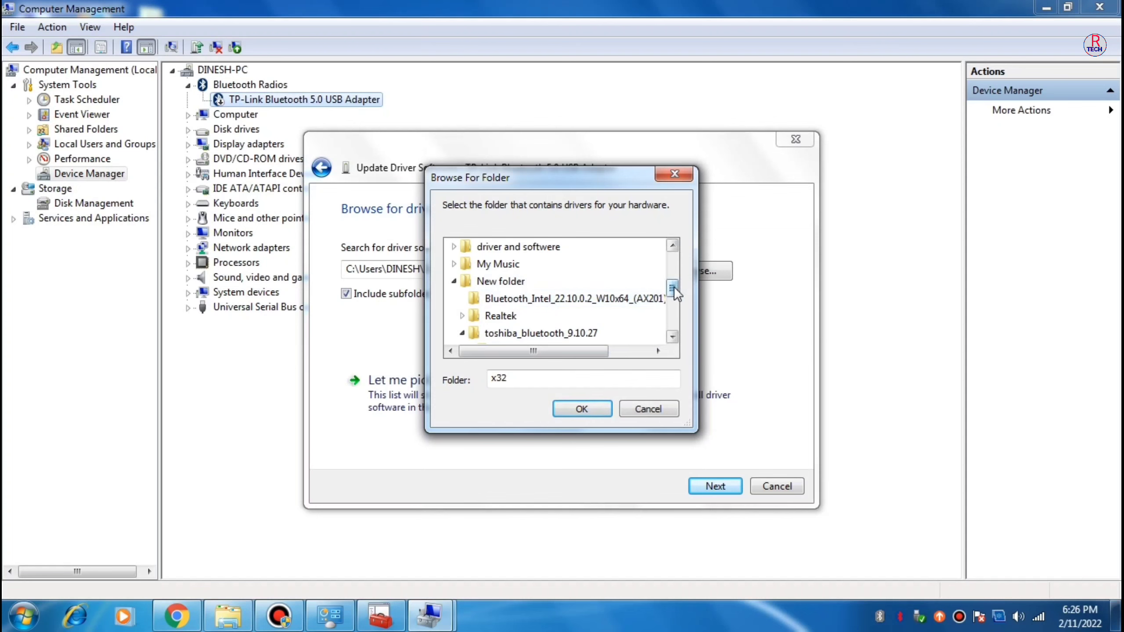
pyautogui.moveTo(673, 287)
pyautogui.mouseDown()
pyautogui.moveTo(668, 326)
pyautogui.moveTo(672, 281)
pyautogui.moveTo(675, 300)
pyautogui.mouseUp()
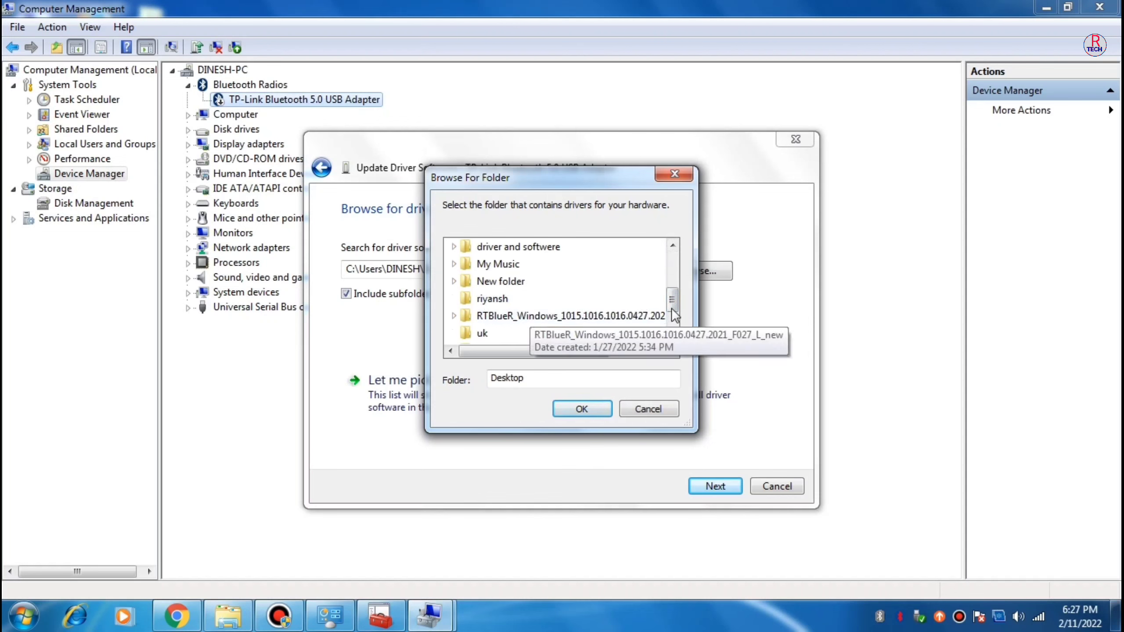
pyautogui.moveTo(671, 308); pyautogui.dragTo(664, 264)
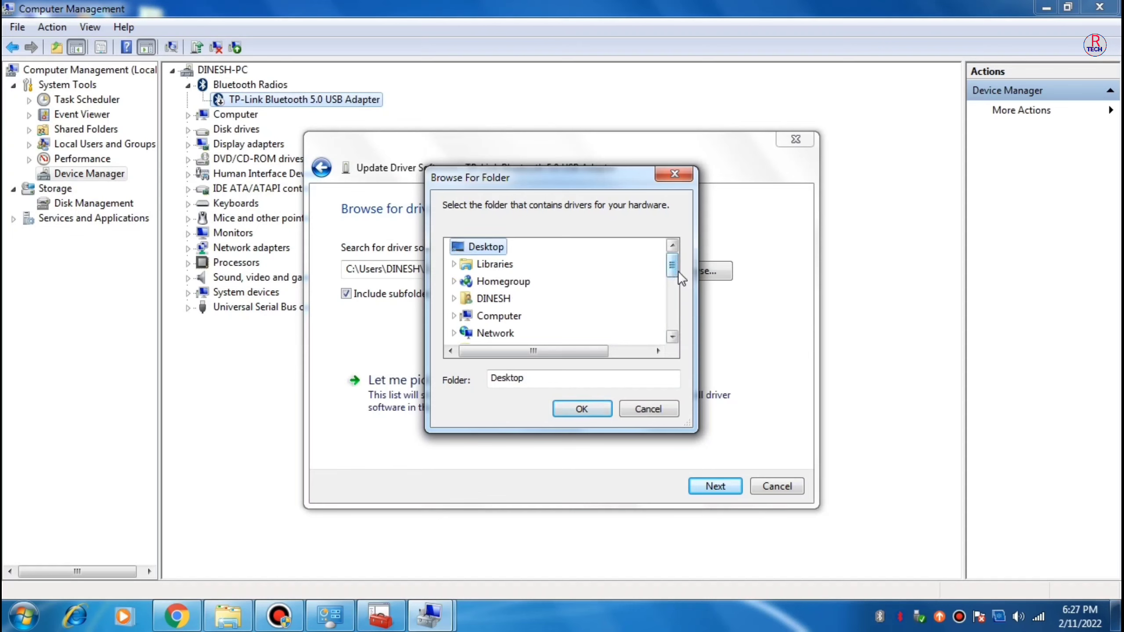
pyautogui.moveTo(673, 261); pyautogui.dragTo(673, 304)
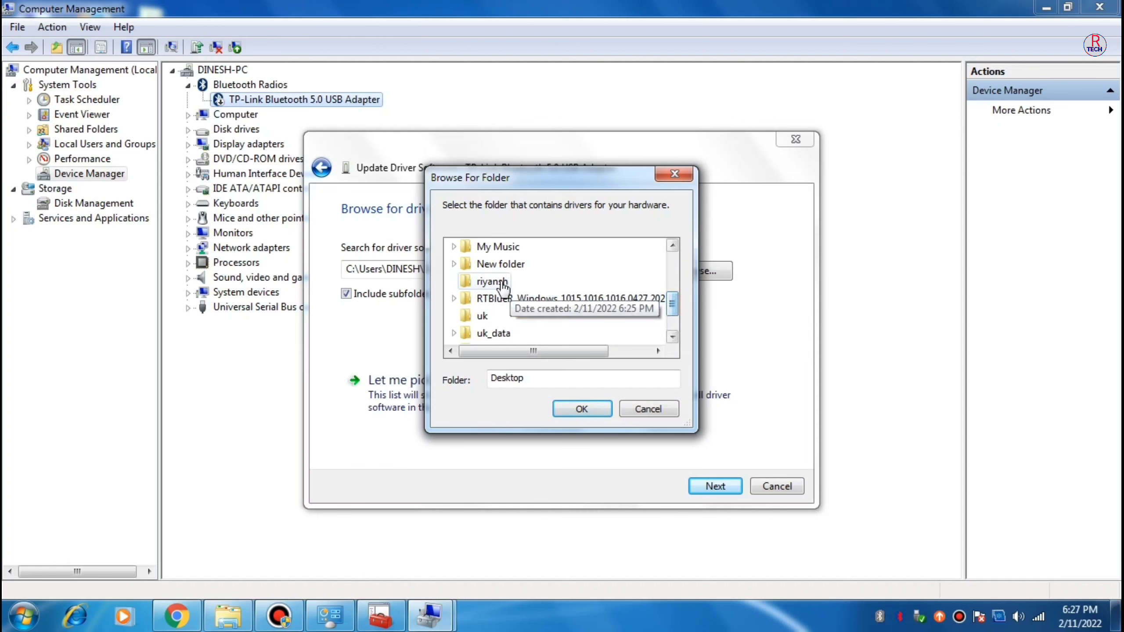
pyautogui.click(482, 285)
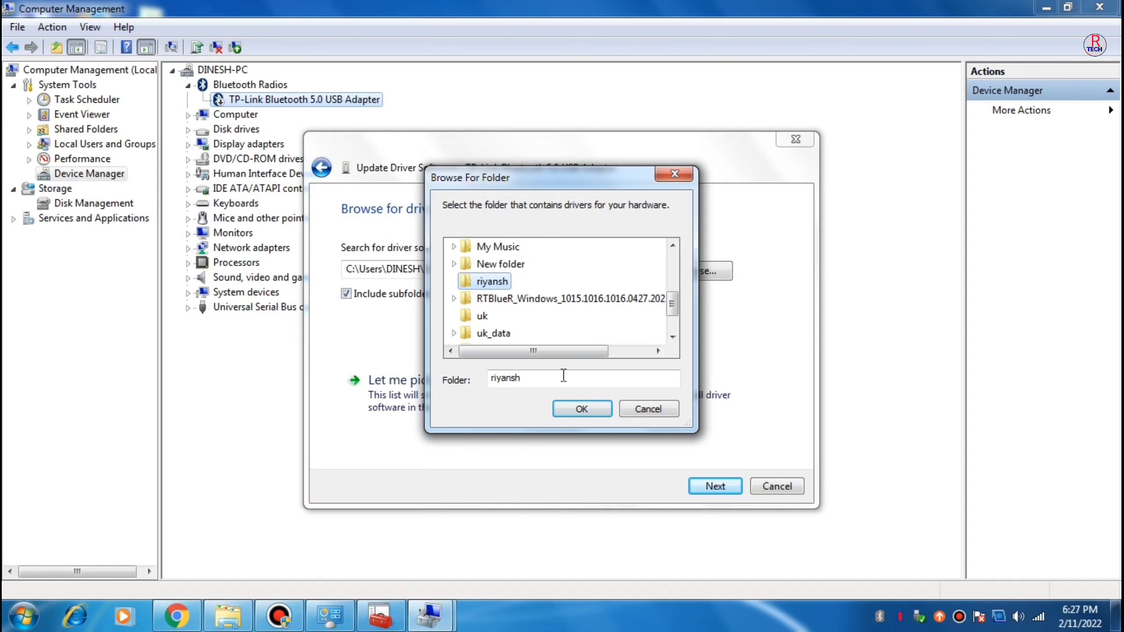
pyautogui.click(577, 409)
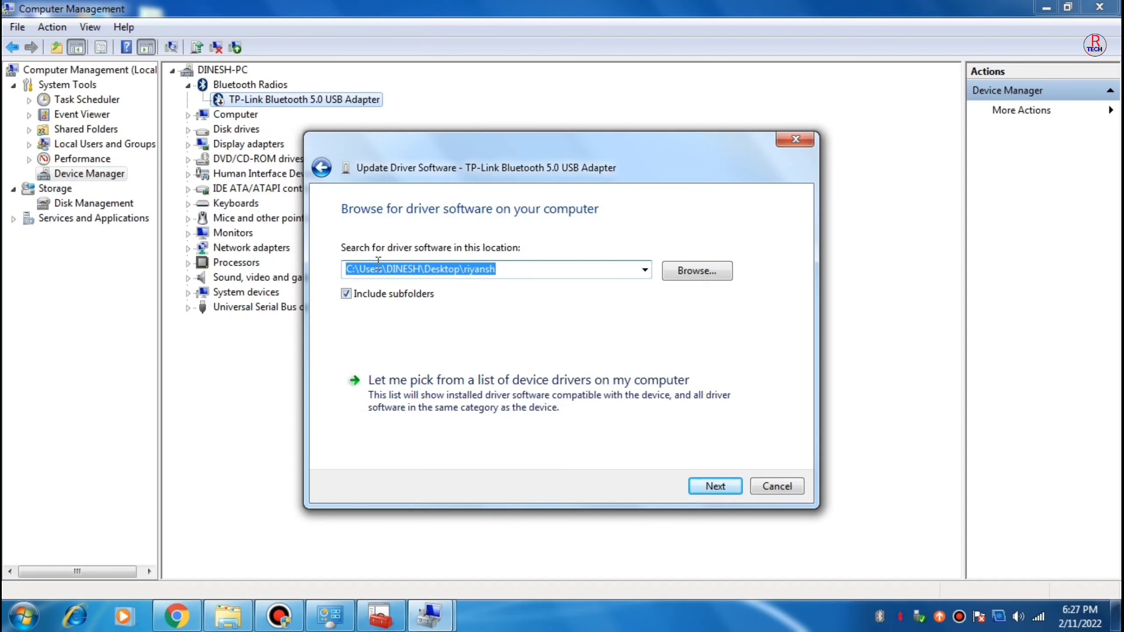
pyautogui.click(714, 487)
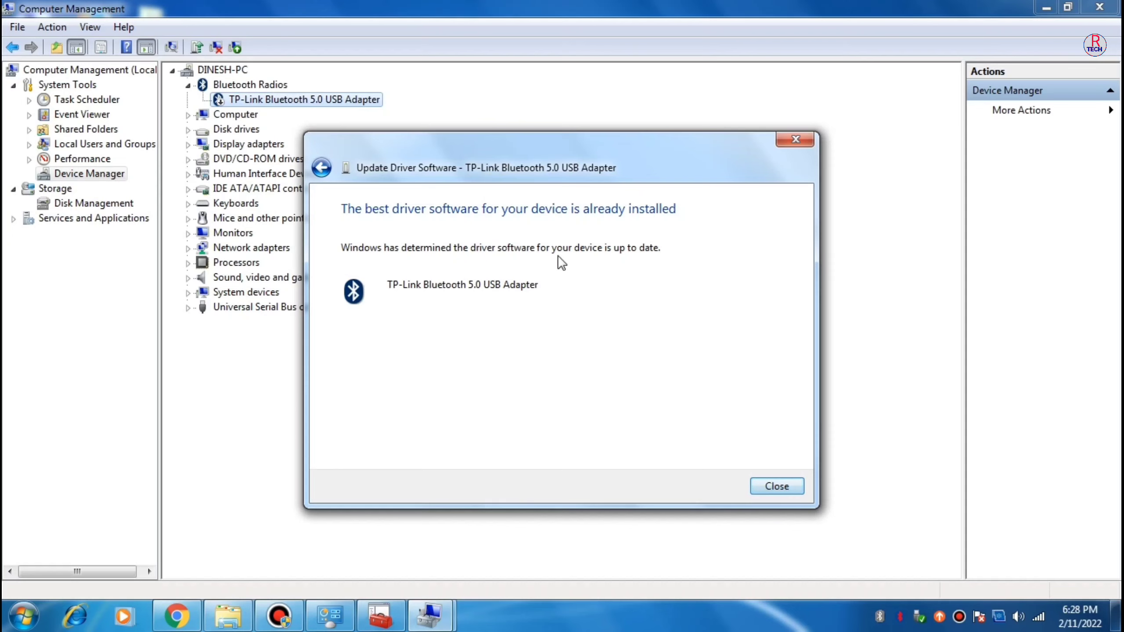
pyautogui.click(777, 486)
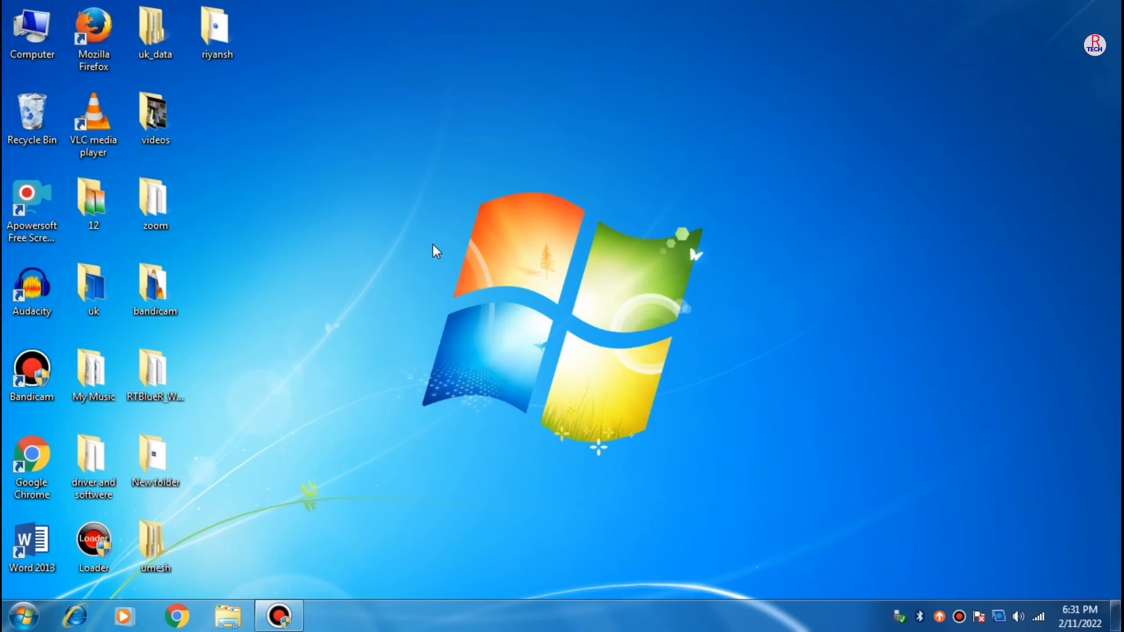
# Step: Open Device Manager from the System information window and expand the Bluetooth Radios category to check its devices
pyautogui.press('super+Pause')
pyautogui.click(70, 96)
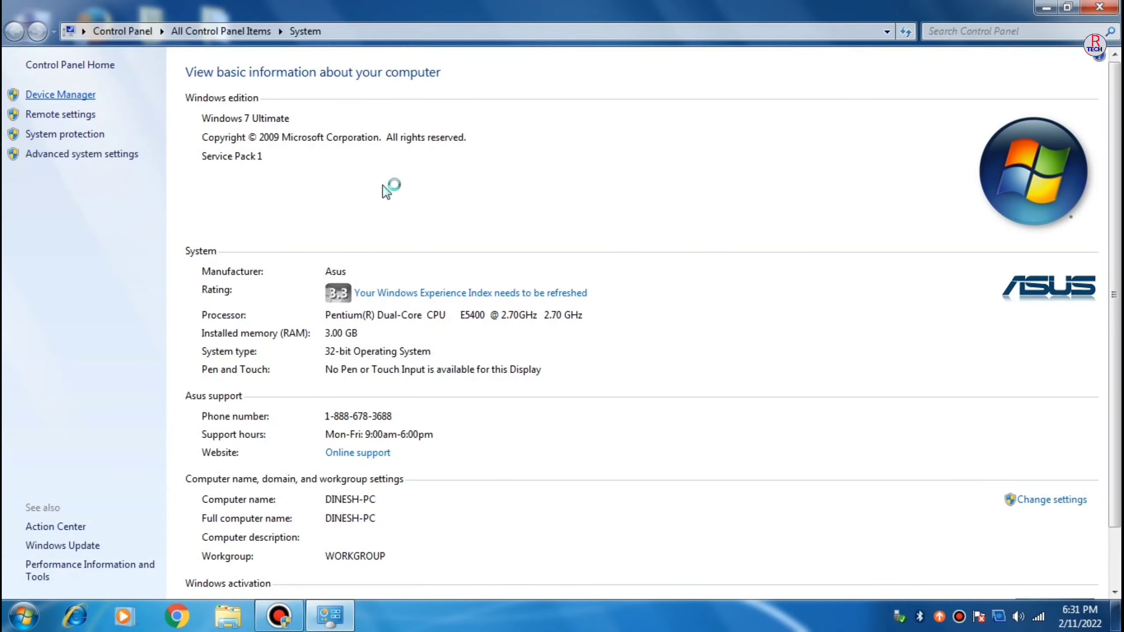
pyautogui.moveTo(420, 40); pyautogui.dragTo(588, 56)
pyautogui.doubleClick(318, 143)
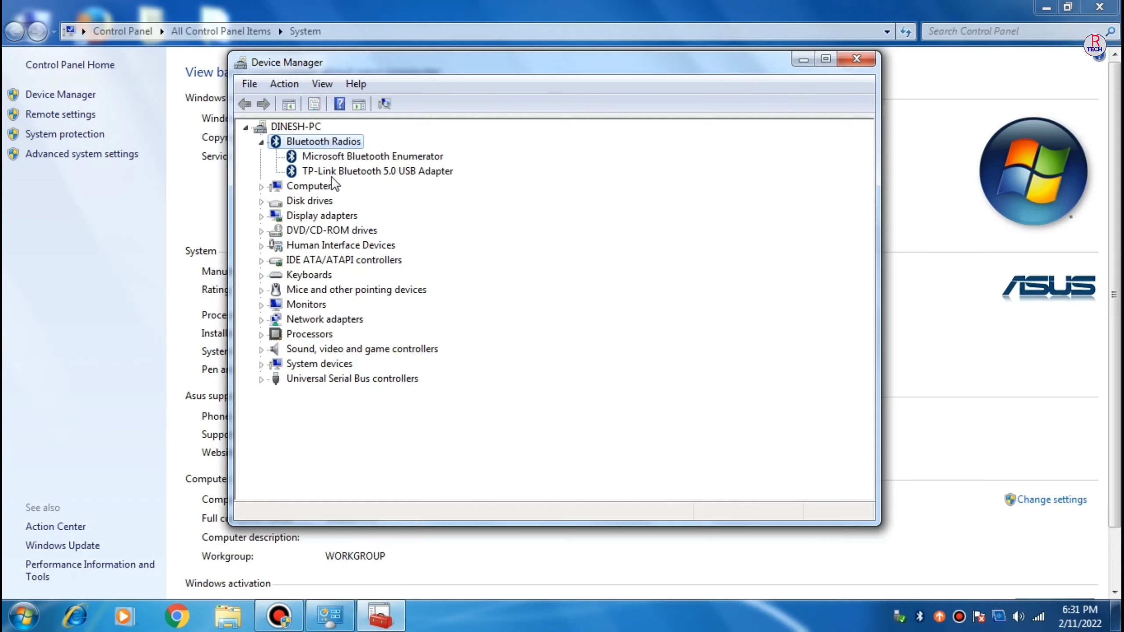
# Step: Show the available options for the Bluetooth notification icon
pyautogui.rightClick(920, 620)
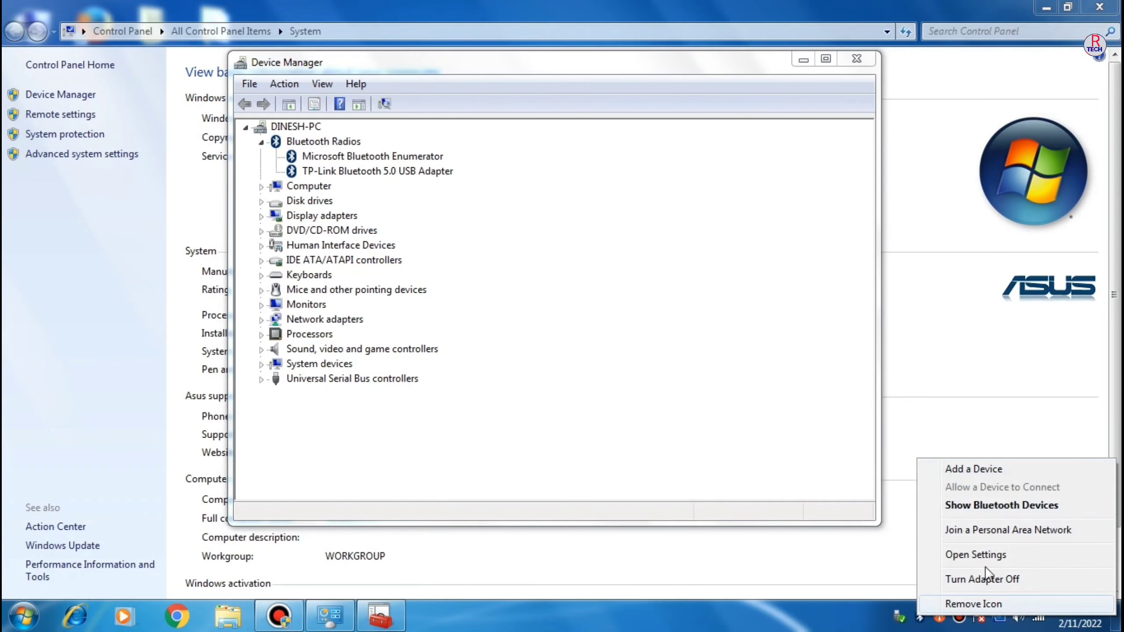